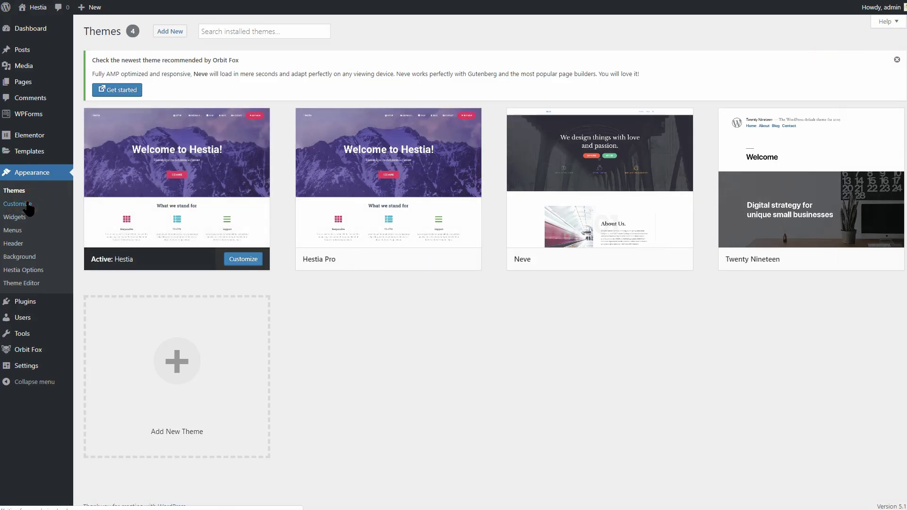
Paste the tutorial's full-height page header CSS into Additional CSS.
left_click(29, 207)
left_click(147, 317)
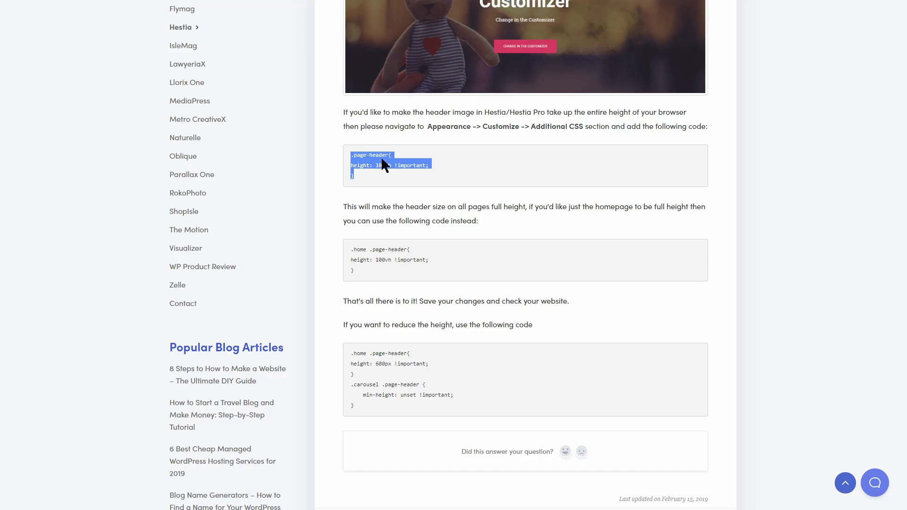
right_click(382, 160)
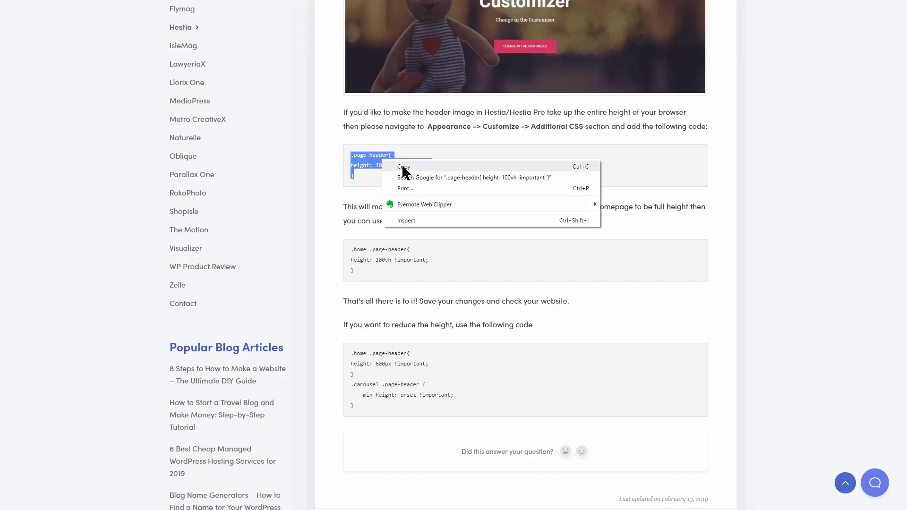
left_click(404, 167)
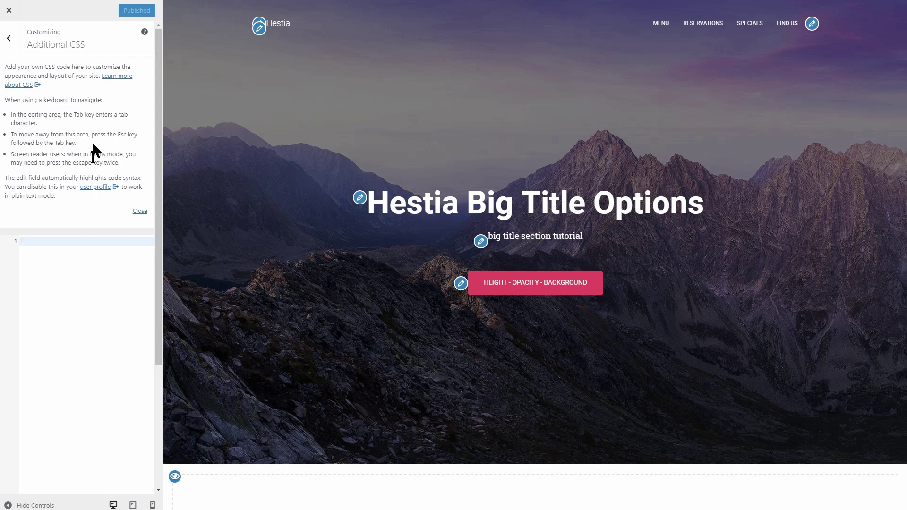
type(".page-header{ height: 100vh !important; }")
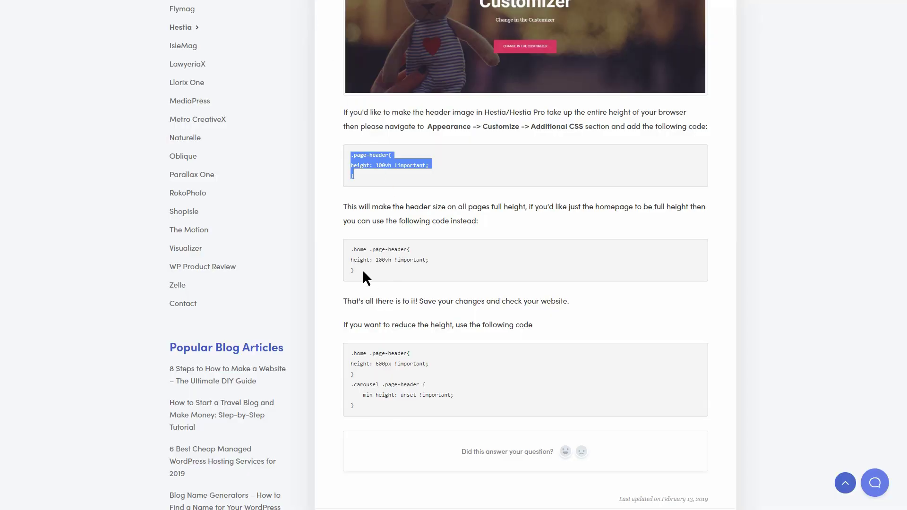
Replace it with the homepage-only .home .page-header { height: 100vh !important; } rule.
left_click_drag(360, 270, 351, 248)
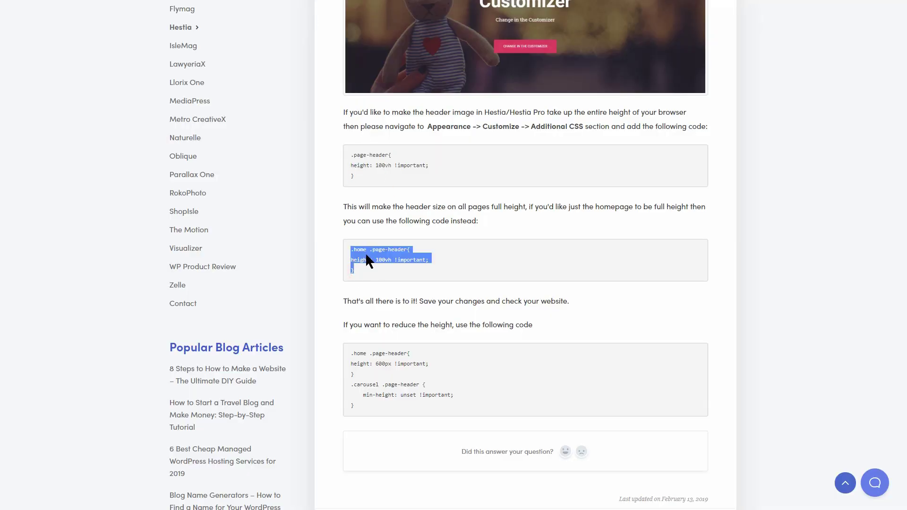
right_click(366, 254)
left_click(383, 260)
key("alt+Tab")
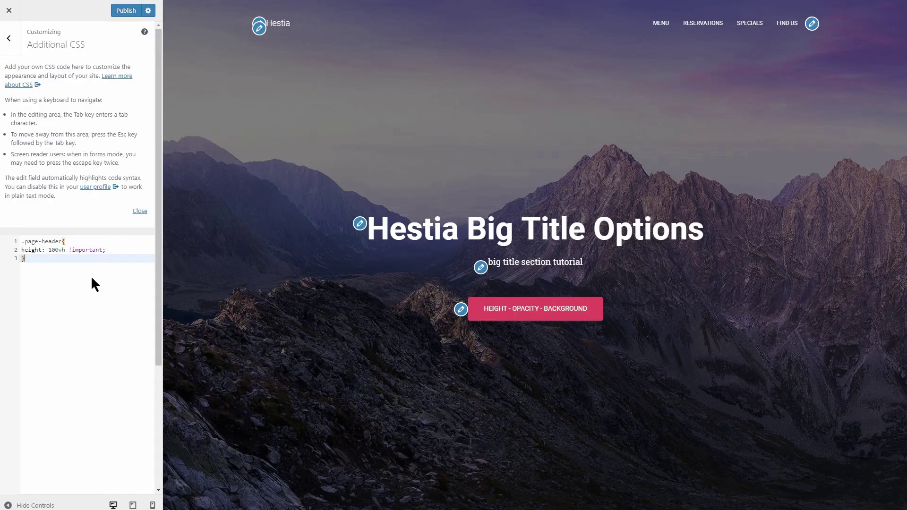
key("Return")
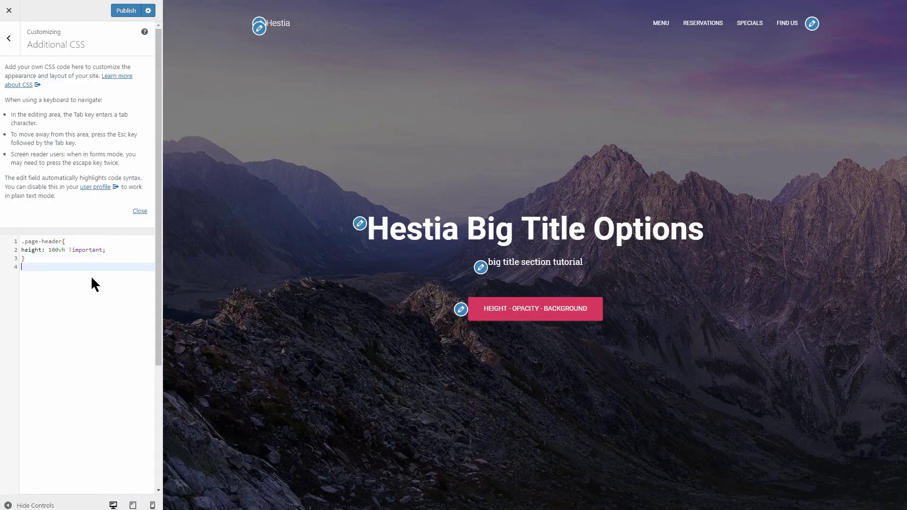
key("ctrl+a")
key("BackSpace")
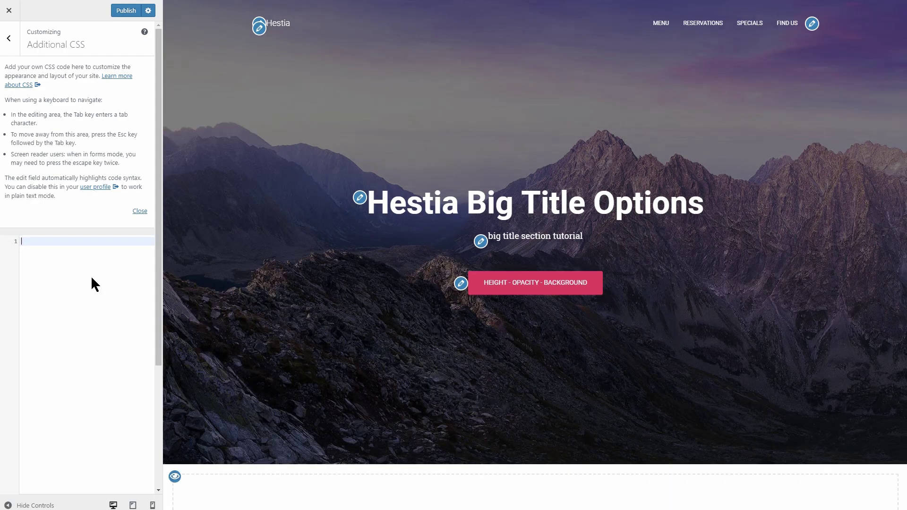
key("ctrl+v")
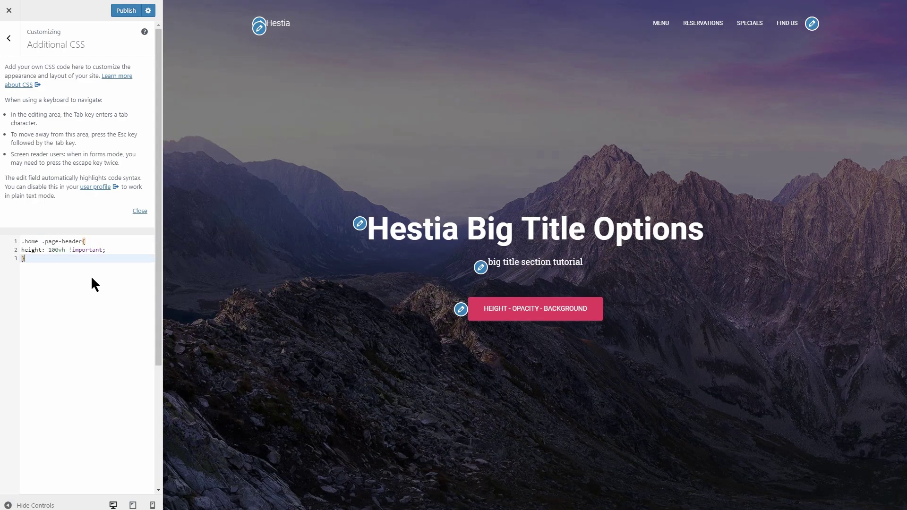
Publish the full-height rule, then paste the reduce-height CSS and set its height to 500px.
left_click(126, 10)
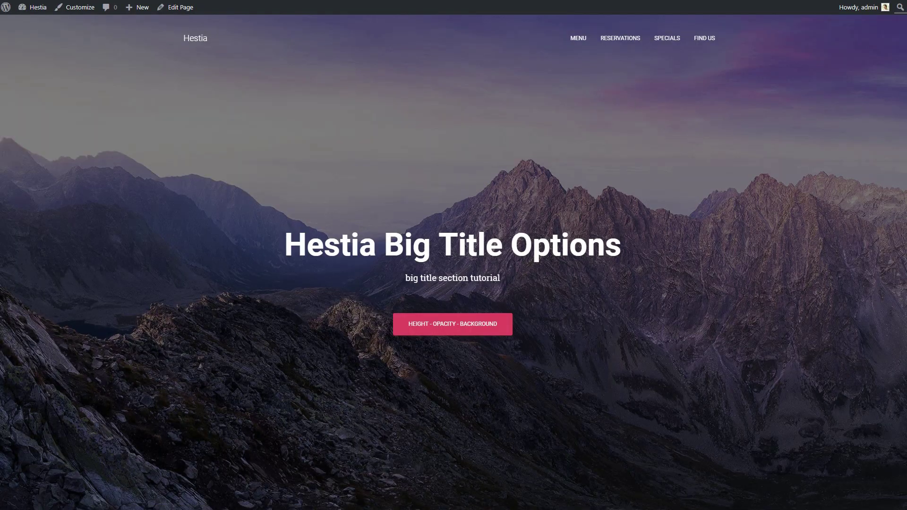
scroll(454, 283, "down", 3)
scroll(453, 283, "up", 2)
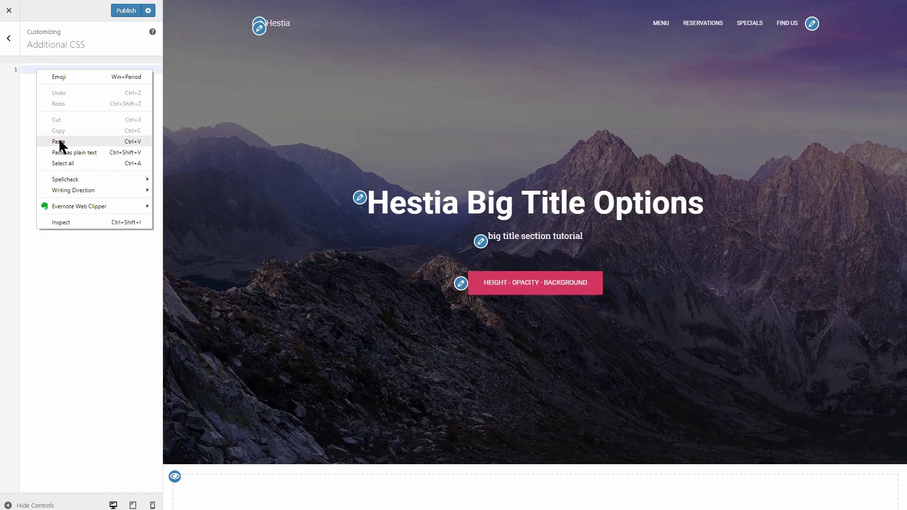
left_click(59, 141)
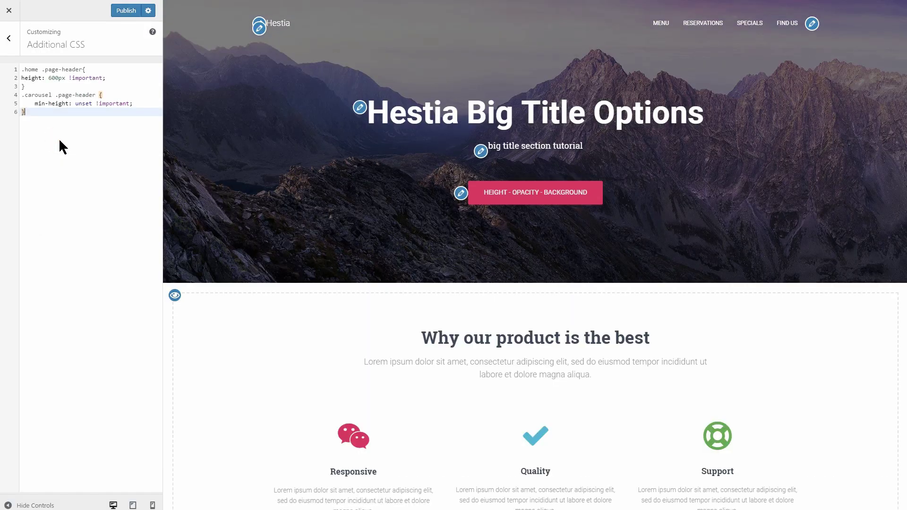
left_click(54, 79)
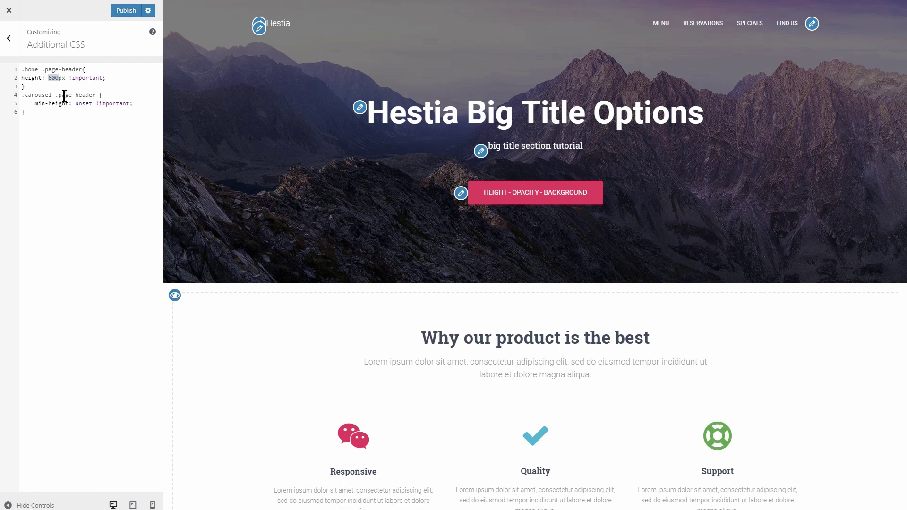
type("400")
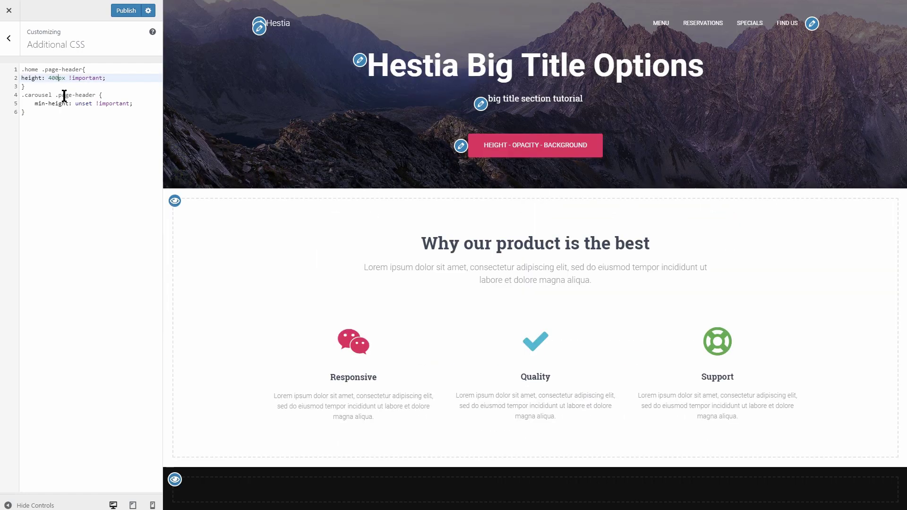
key("BackSpace")
key("BackSpace")
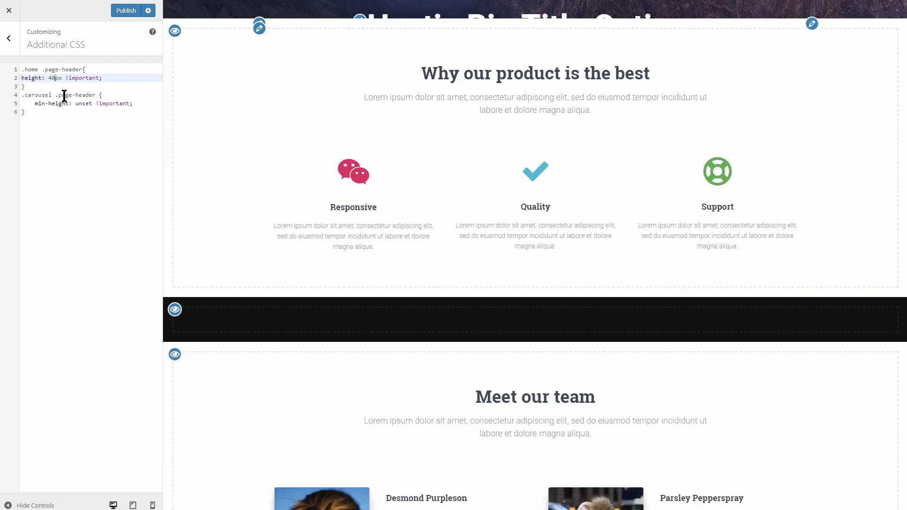
key("BackSpace")
type("500")
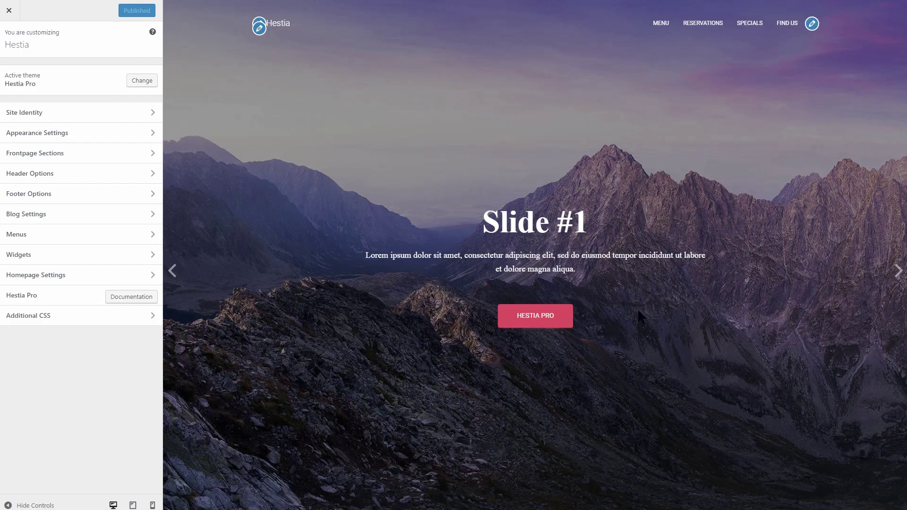
View Slide #3, set Header Overlay opacity to 0, and exit the Customizer past the warning.
left_click(896, 272)
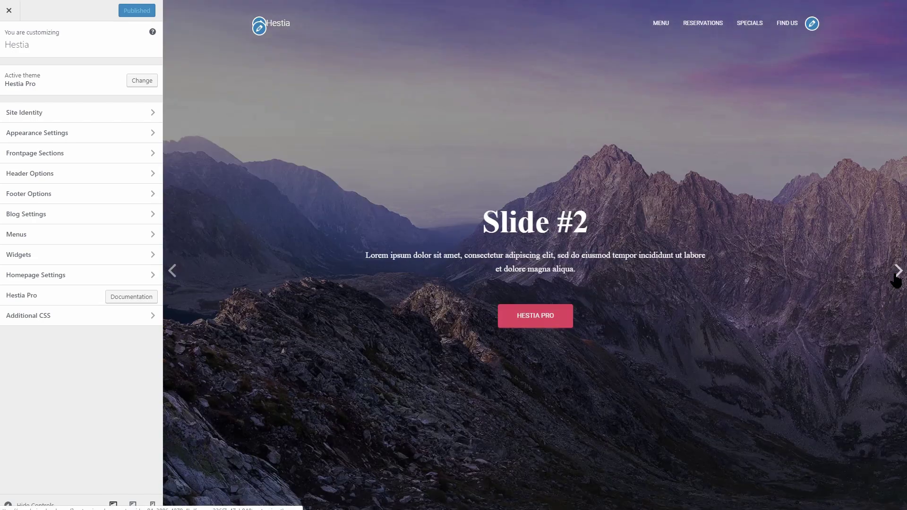
left_click(897, 271)
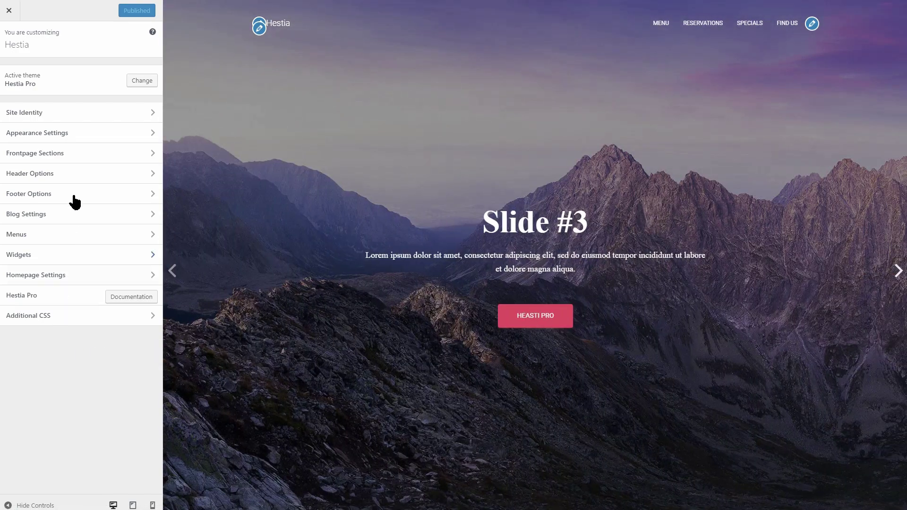
left_click(91, 133)
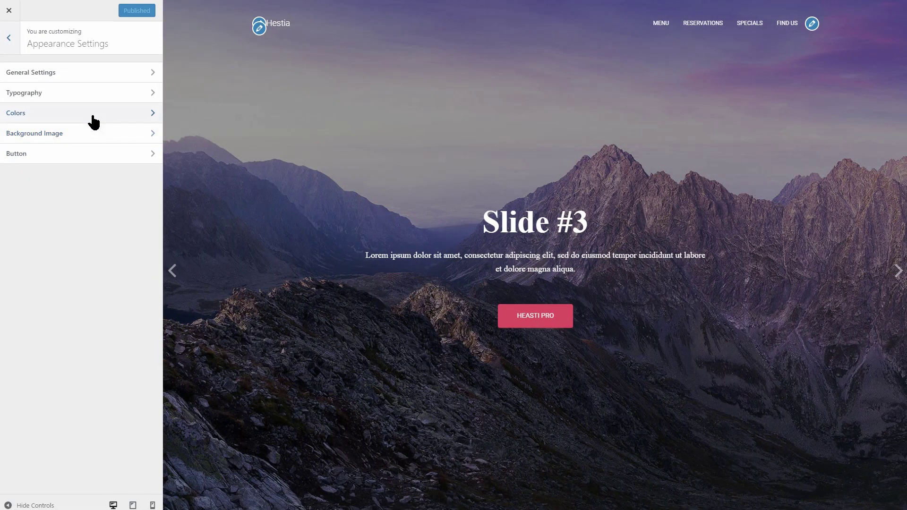
left_click(91, 113)
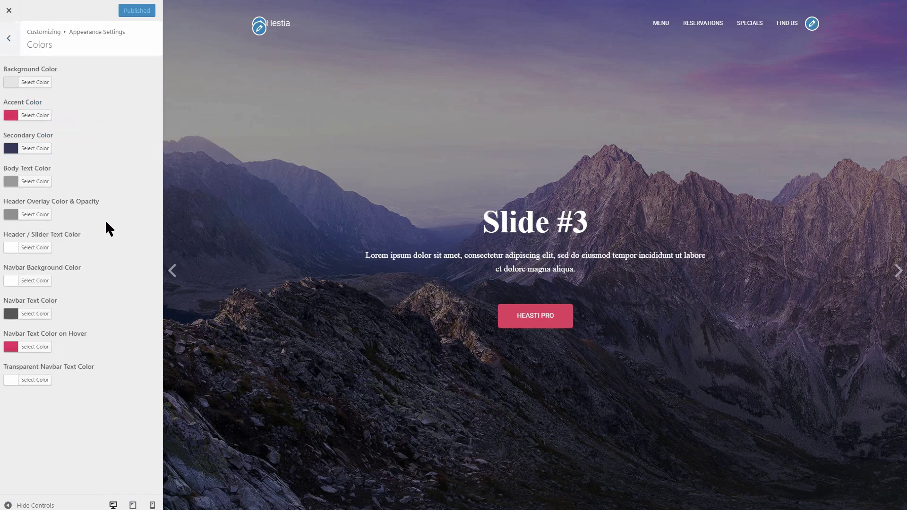
left_click(37, 216)
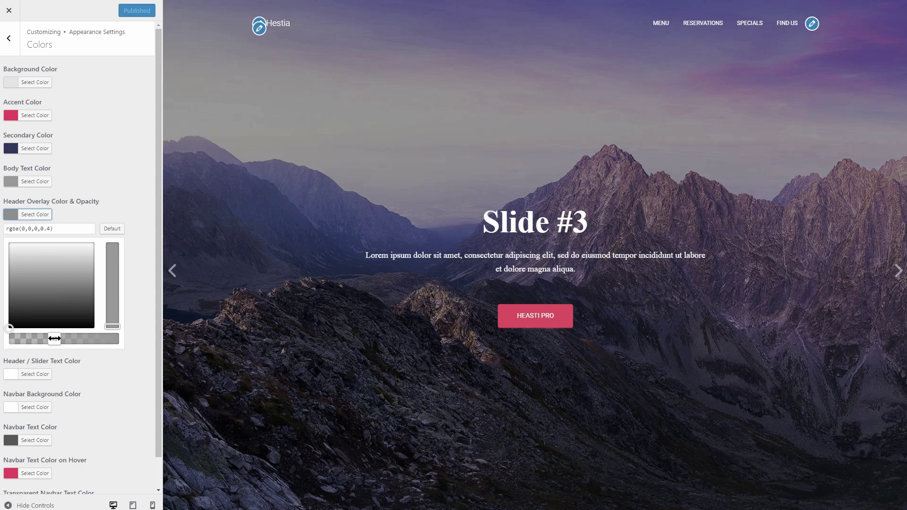
left_click_drag(54, 338, 32, 338)
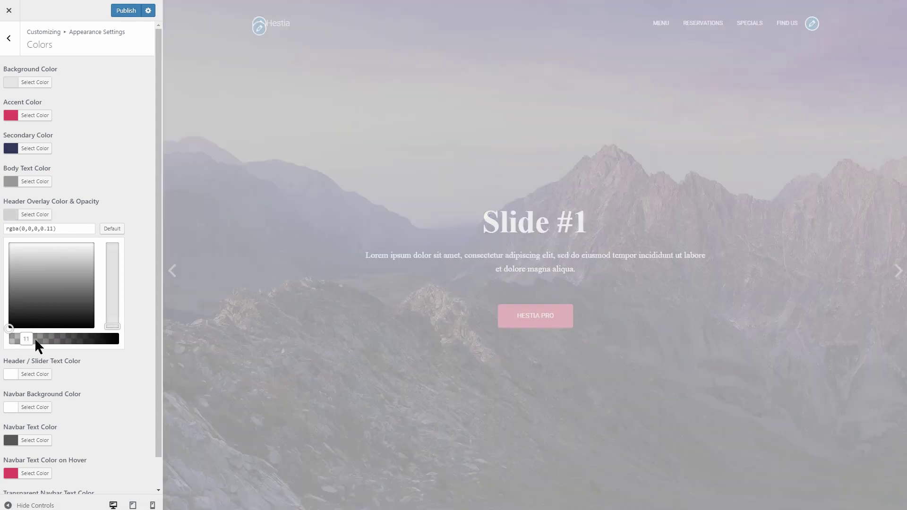
mouse_move(32, 338)
left_mouse_down()
mouse_move(67, 339)
mouse_move(49, 338)
left_mouse_up()
left_click(9, 343)
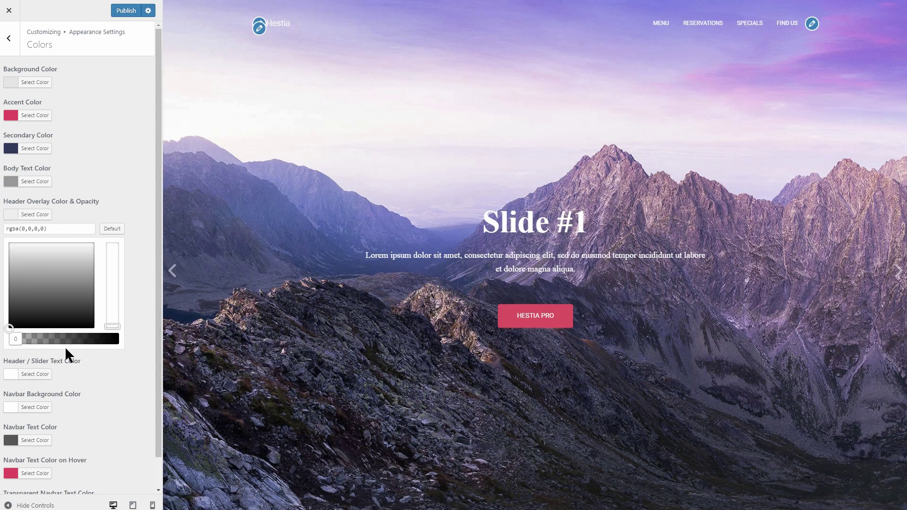
left_click(8, 11)
left_click(502, 54)
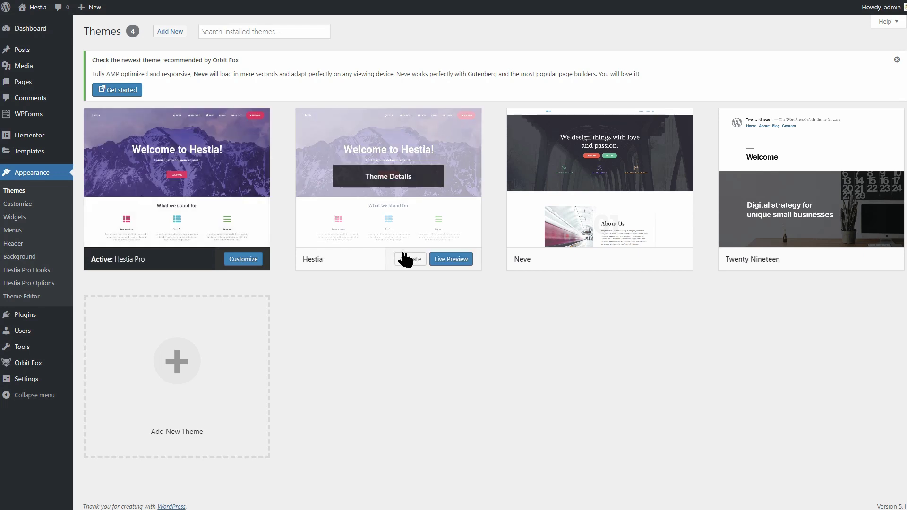
Activate the free Hestia theme and bring up its Additional CSS editor.
left_click(410, 259)
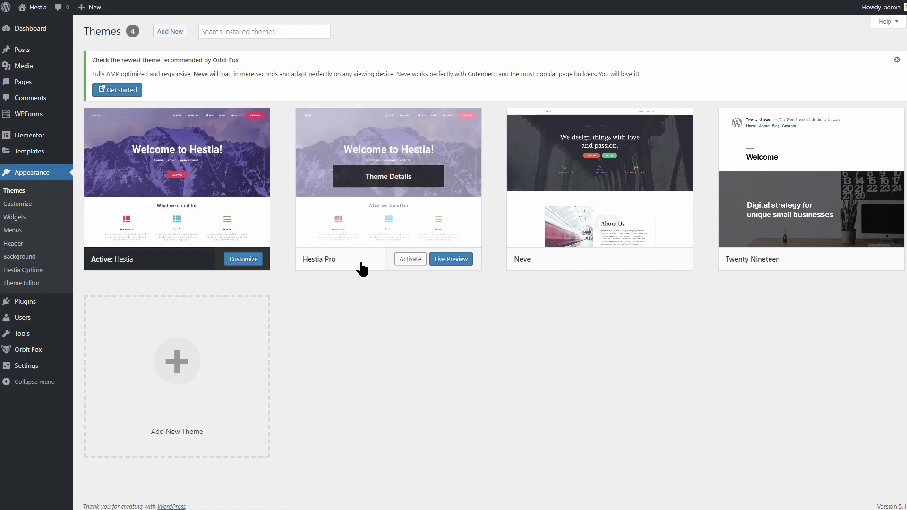
left_click(243, 261)
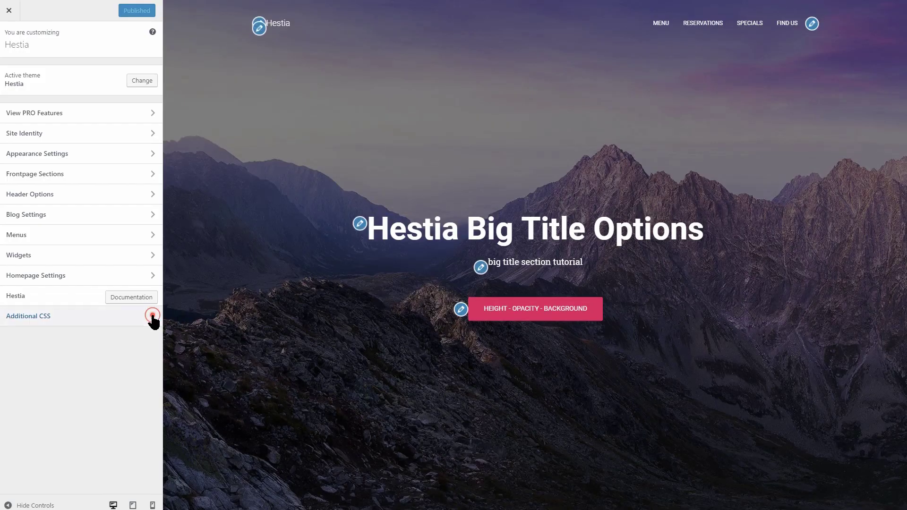
left_click(152, 314)
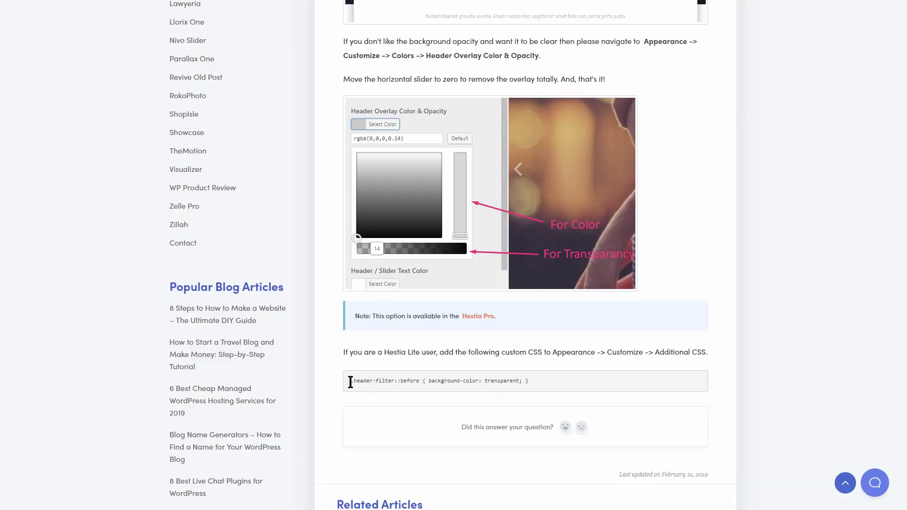
Add the docs' .header-filter::before transparency rule on a new line after the existing CSS.
left_click_drag(349, 381, 518, 388)
right_click(511, 381)
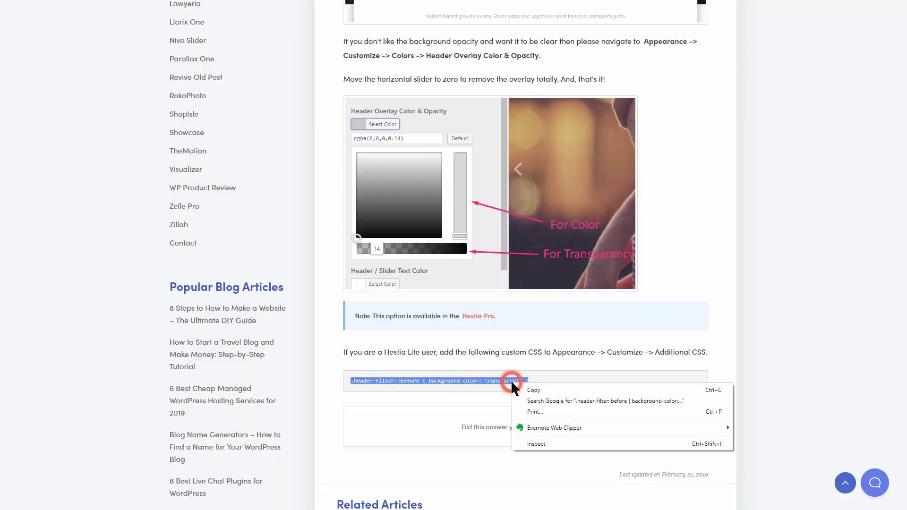
left_click(536, 388)
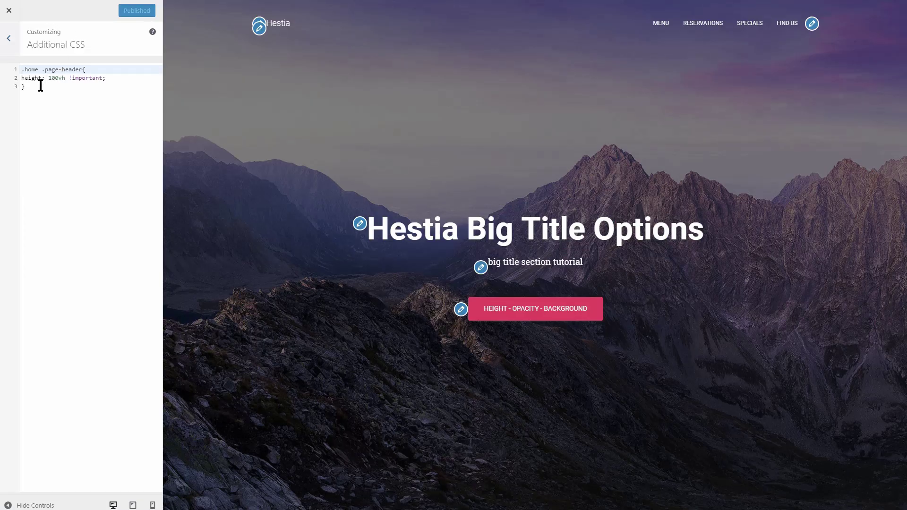
left_click(39, 87)
key("Return")
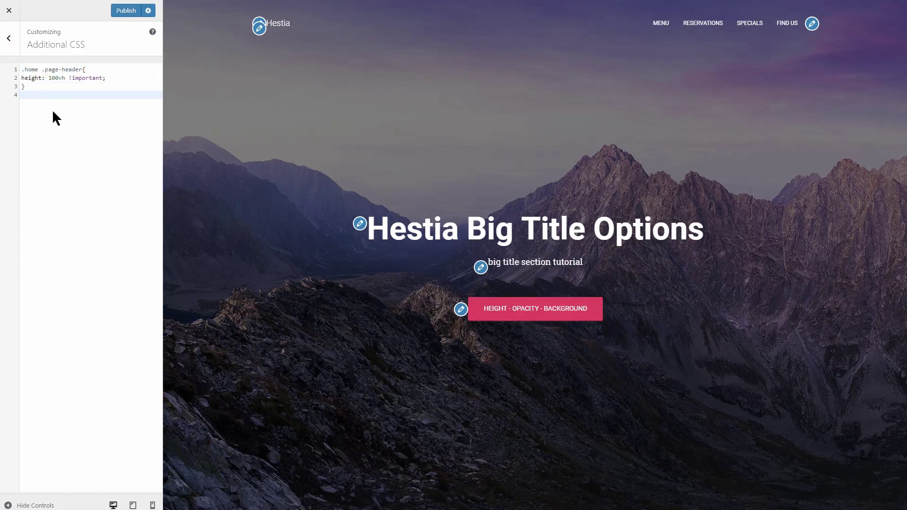
key("ctrl+v")
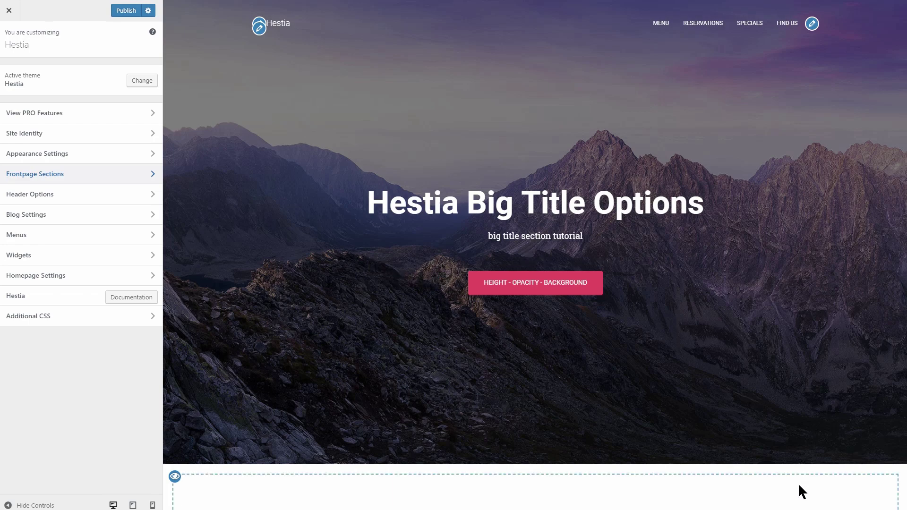
Switch the Big Title Section background to Parallax in Frontpage Sections.
left_click(155, 178)
left_click(153, 73)
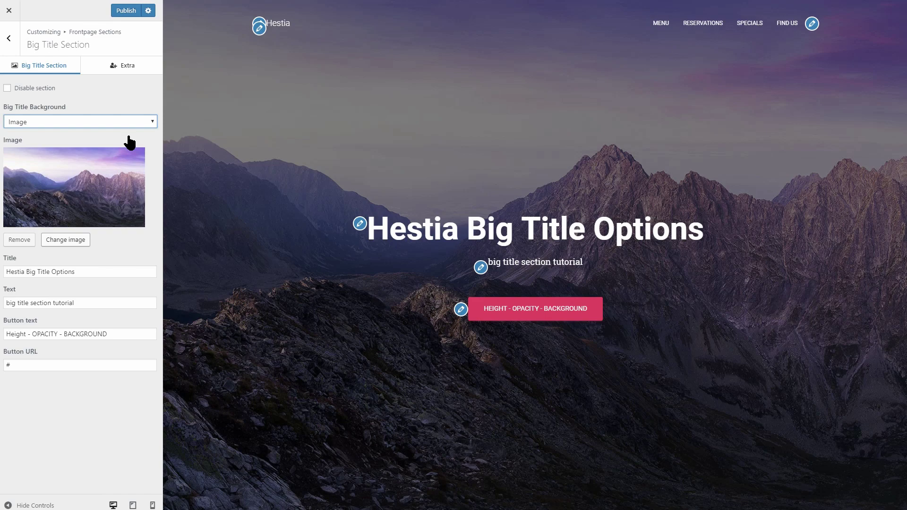
left_click(142, 122)
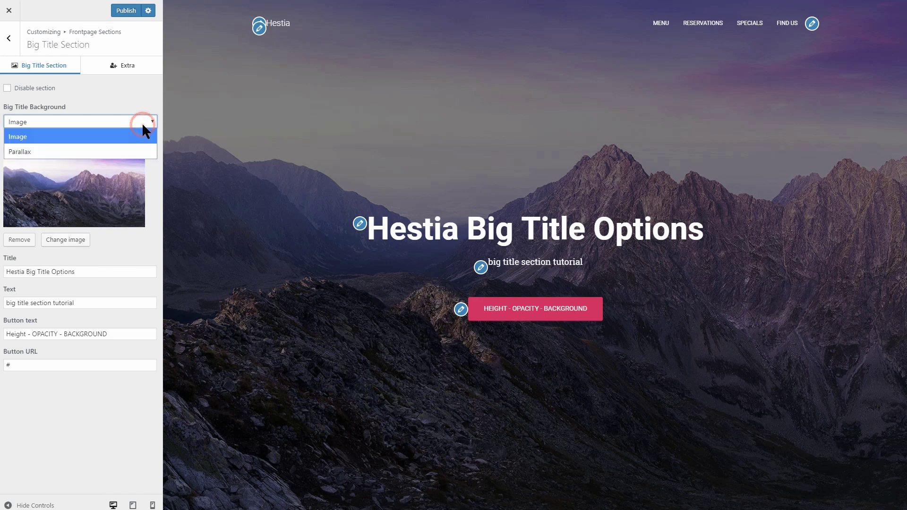
left_click(133, 150)
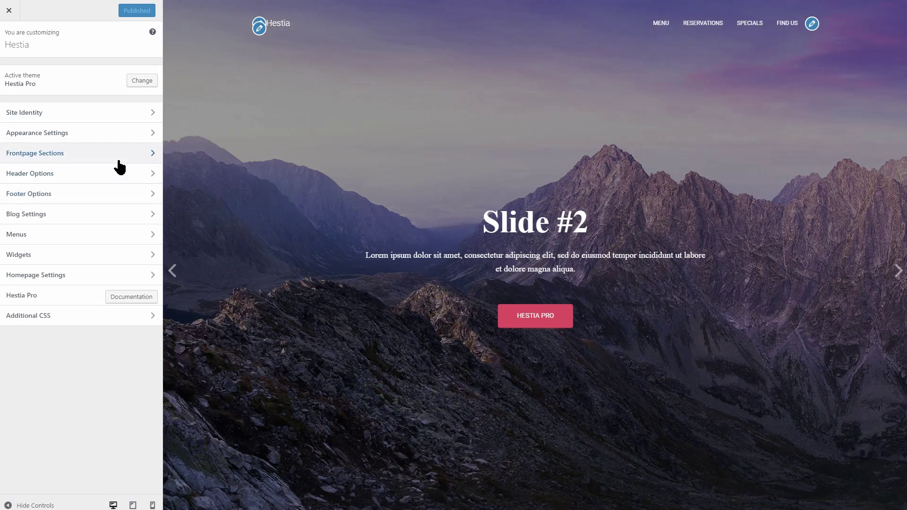
Advance the hero slider to Slide #1 and set the Big Title background to Video.
left_click(119, 154)
left_click(149, 73)
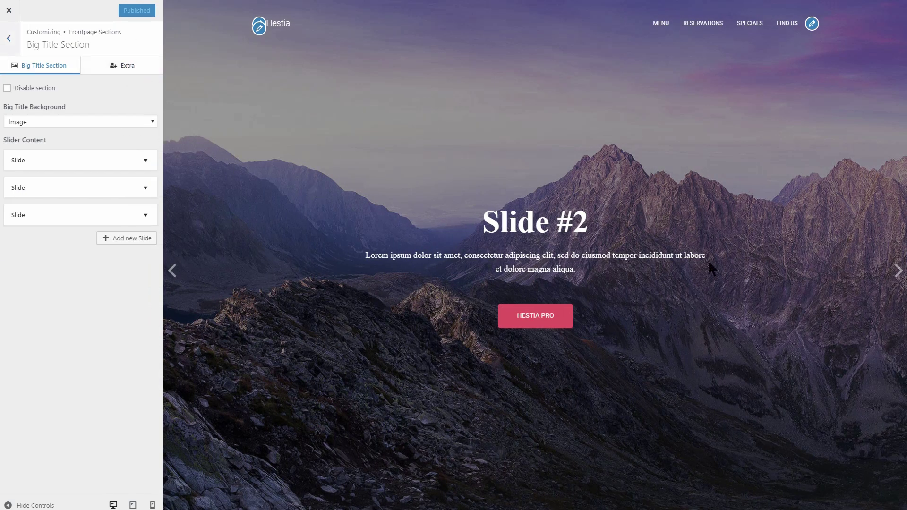
left_click(897, 276)
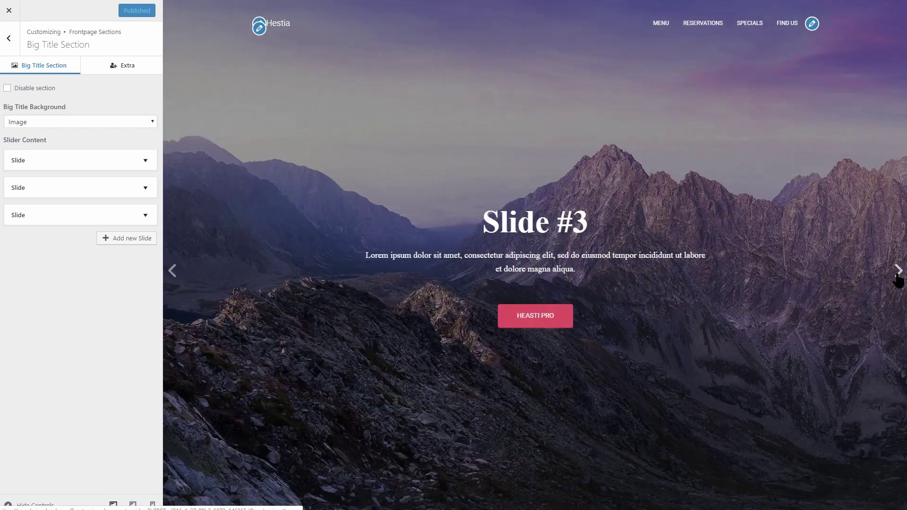
left_click(897, 277)
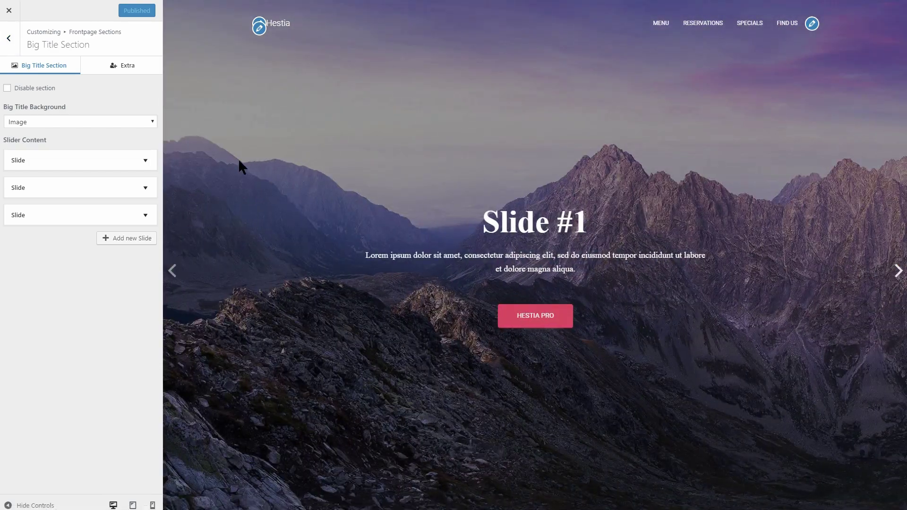
left_click(150, 121)
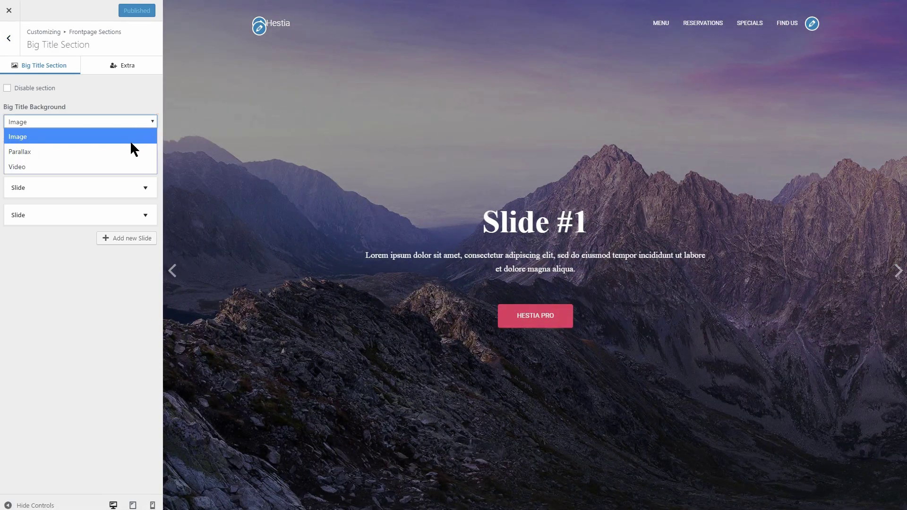
left_click(112, 163)
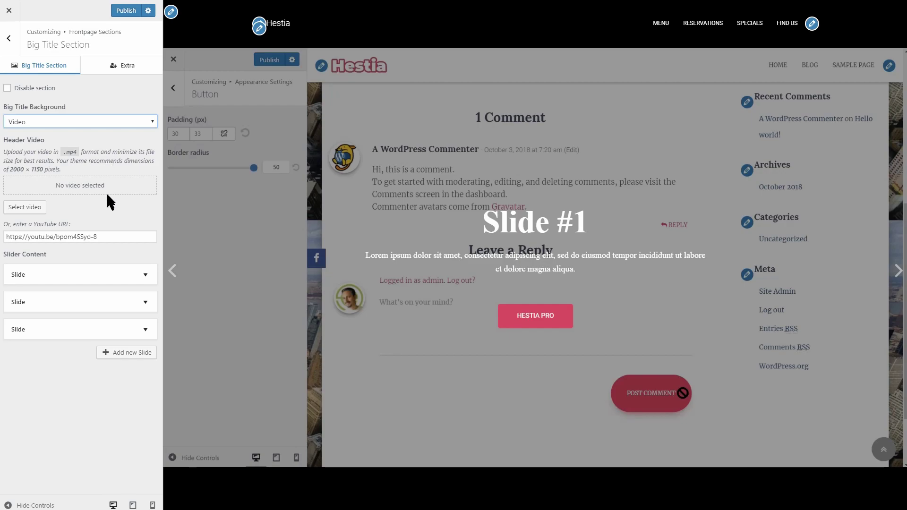
Preview the video picker and YouTube link, then set the background back to Image.
left_click(36, 208)
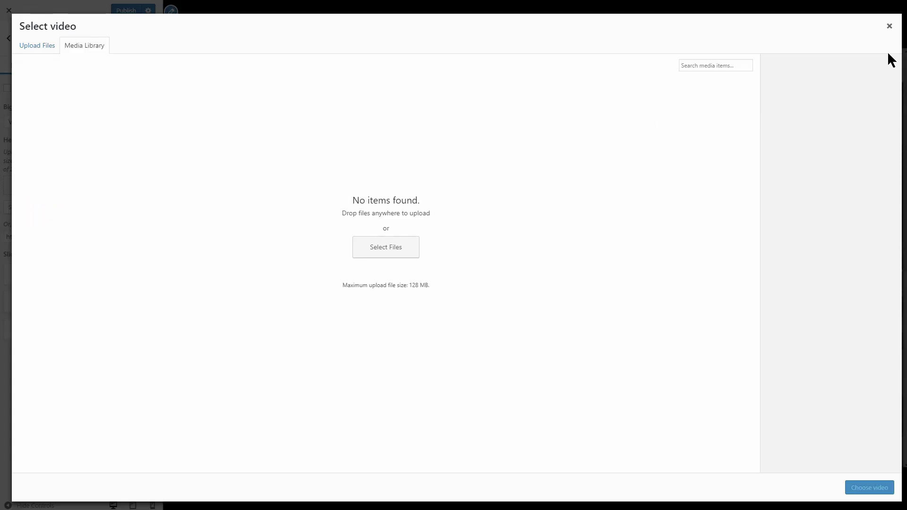
left_click(889, 26)
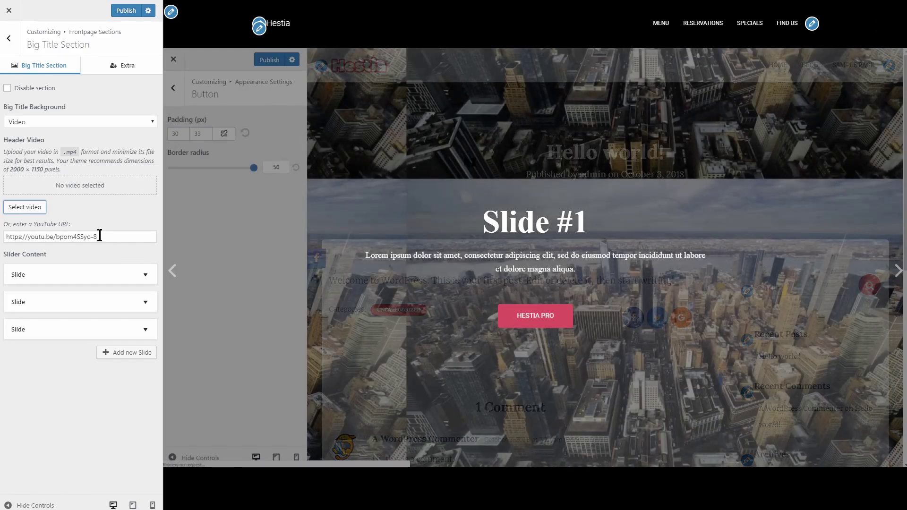
left_click_drag(100, 236, 10, 235)
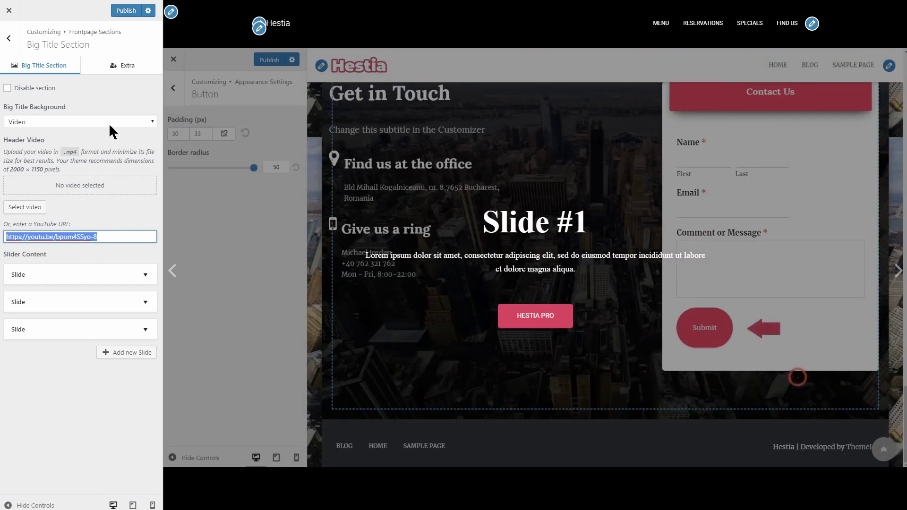
left_click(109, 126)
left_click(107, 135)
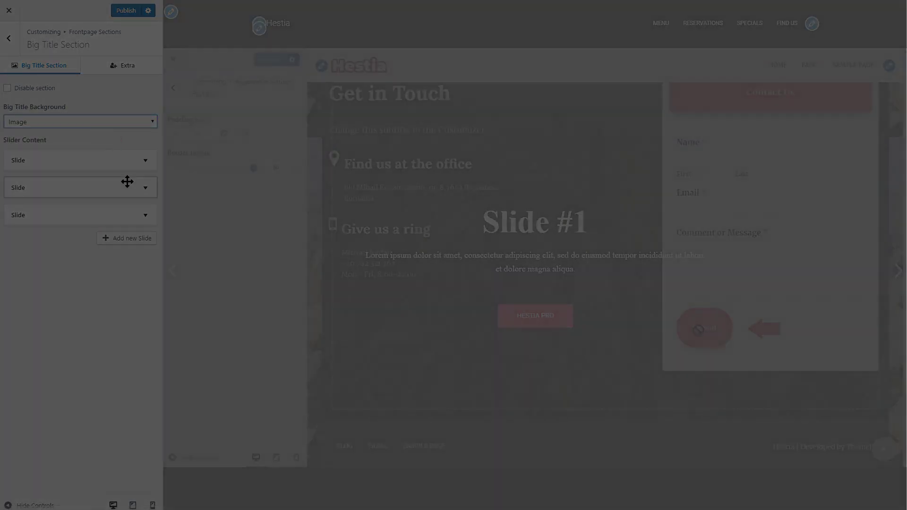